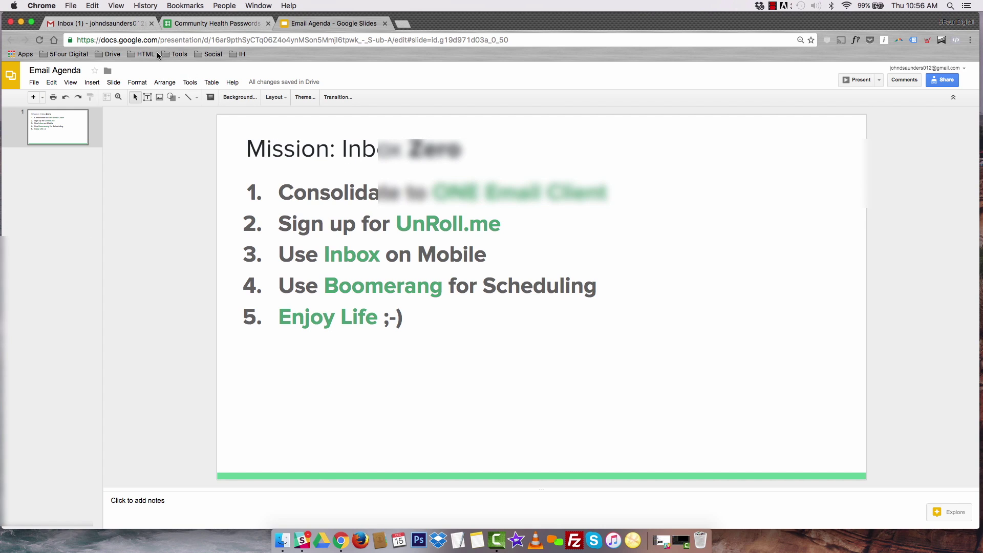
Switch to the five-conversation Gmail inbox and open Gmail's settings.
{"action": "left_click", "coordinate": [130, 25]}
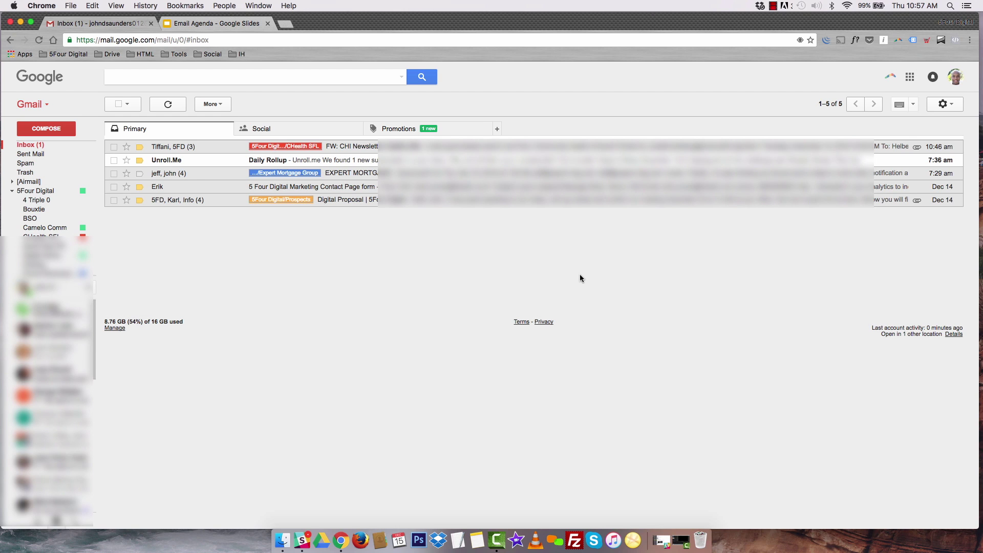
{"action": "left_click", "coordinate": [944, 104]}
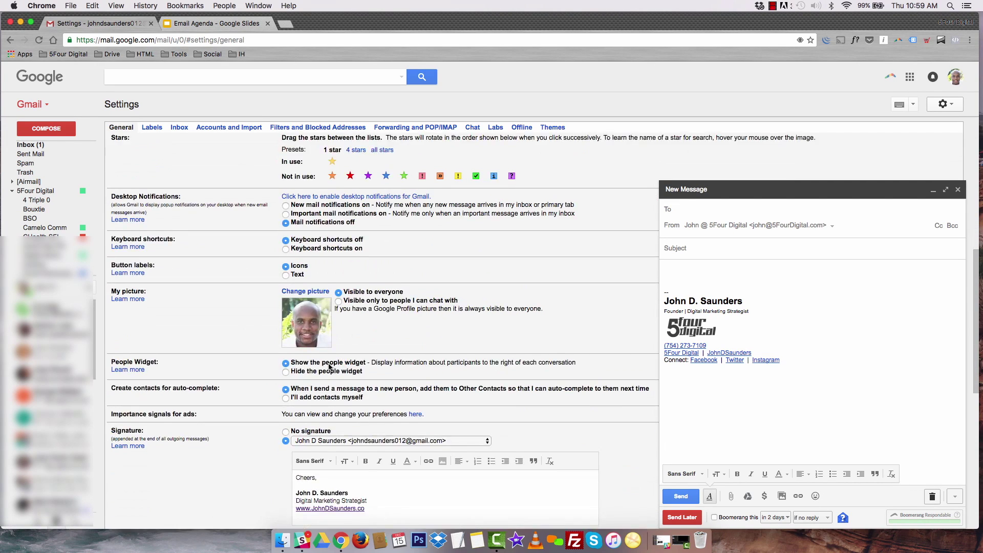
Check which accounts are available for the signature, leaving the choice unchanged.
{"action": "scroll", "coordinate": [331, 359], "scroll_direction": "up", "scroll_amount": 3}
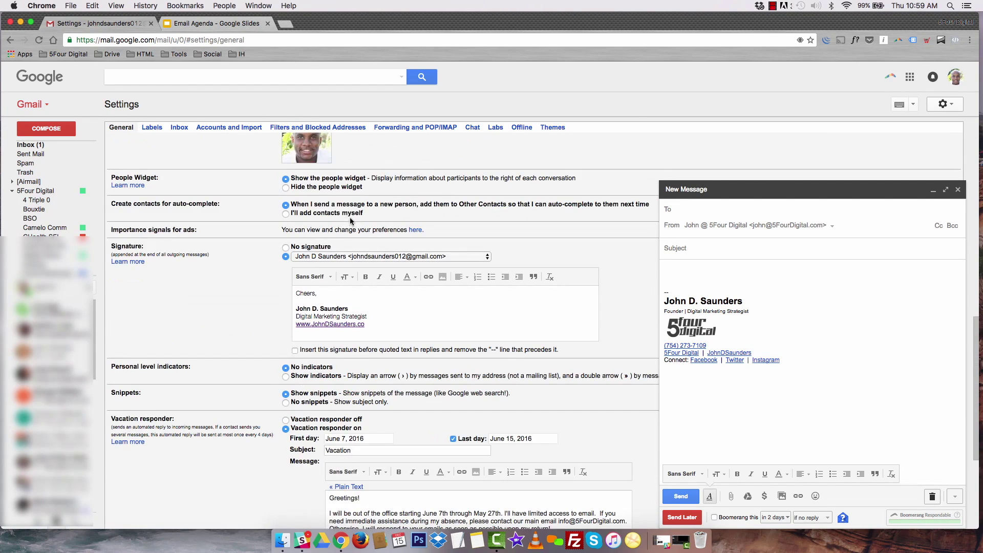
{"action": "left_click", "coordinate": [327, 256]}
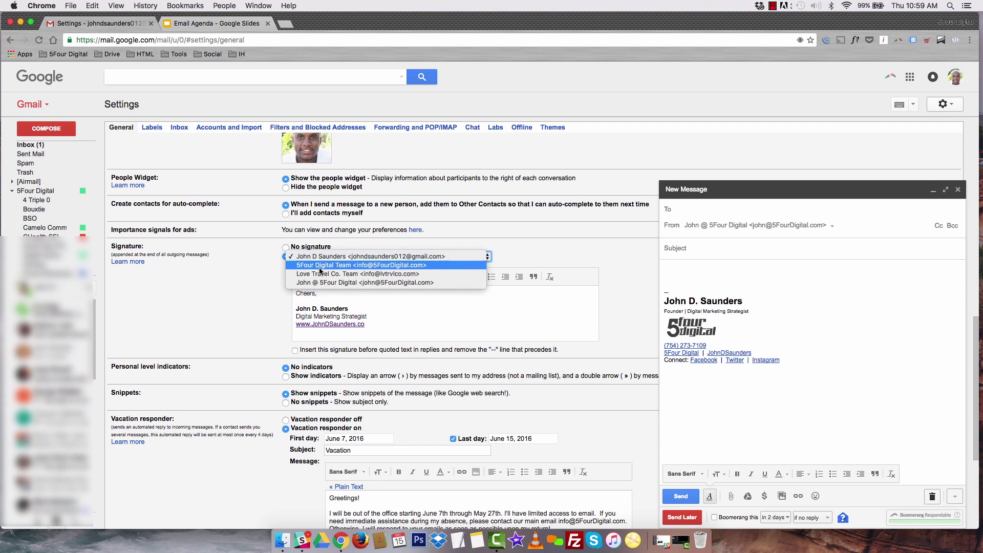
{"action": "left_click", "coordinate": [260, 287]}
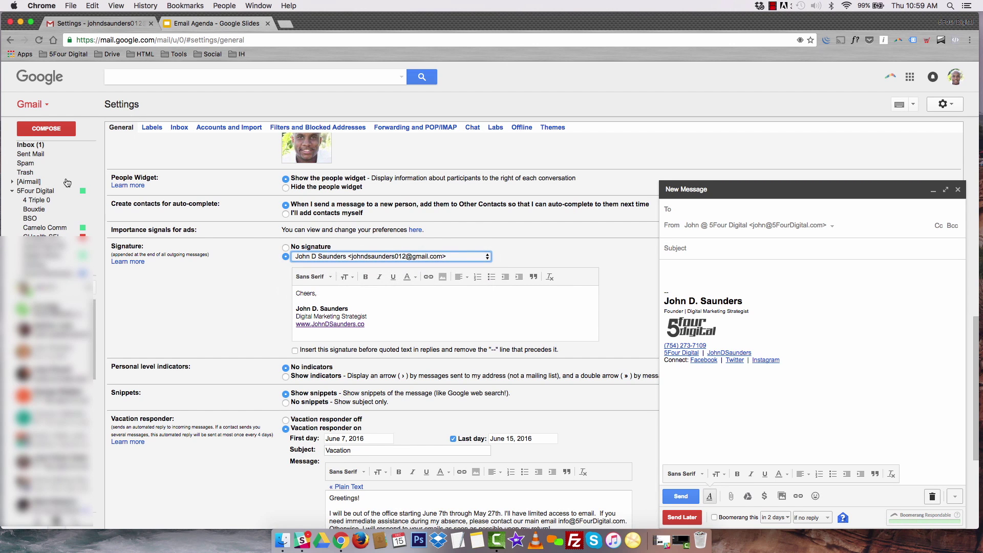
Return to the inbox, discard the unsent new message, and go back to the Email Agenda slides.
{"action": "left_click", "coordinate": [61, 147]}
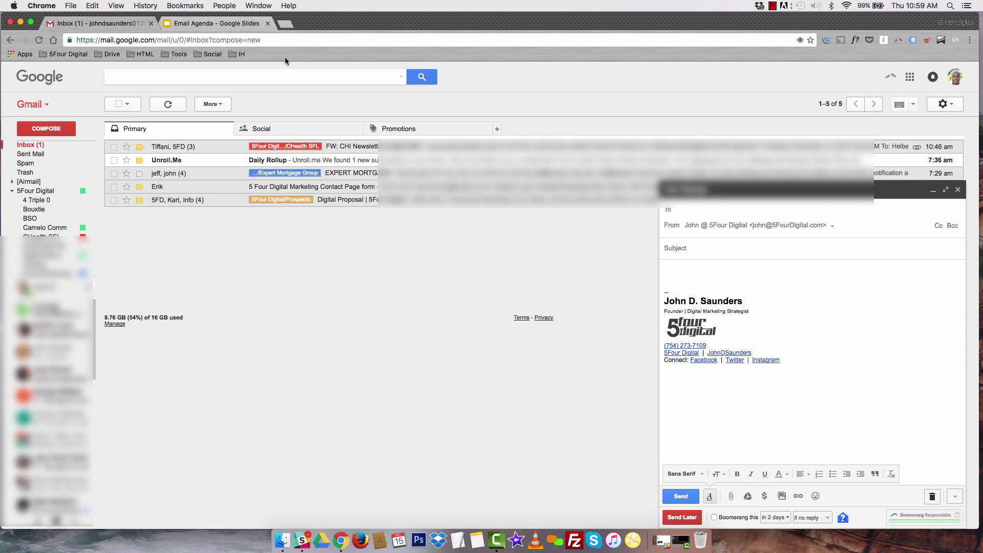
{"action": "left_click", "coordinate": [958, 189]}
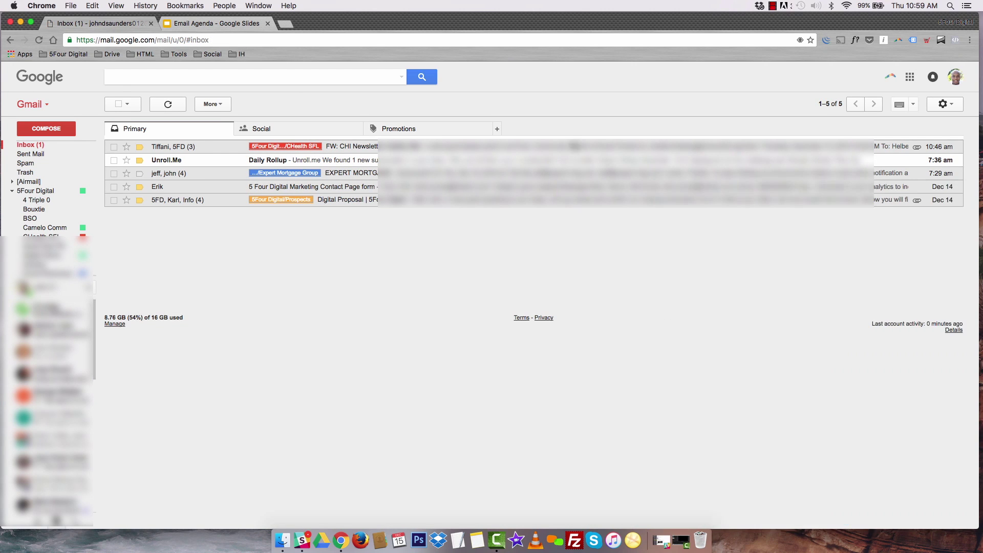
{"action": "left_click", "coordinate": [223, 25]}
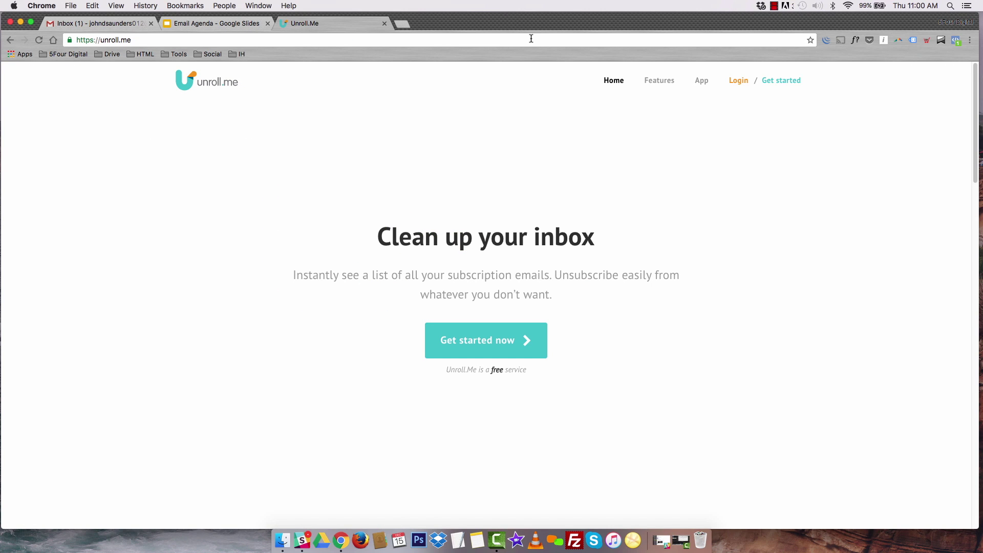
Browse the Unroll.me homepage, log in to reach the 12/15/2016 rollup, then switch to Gmail.
{"action": "scroll", "coordinate": [462, 189], "scroll_direction": "down", "scroll_amount": 5}
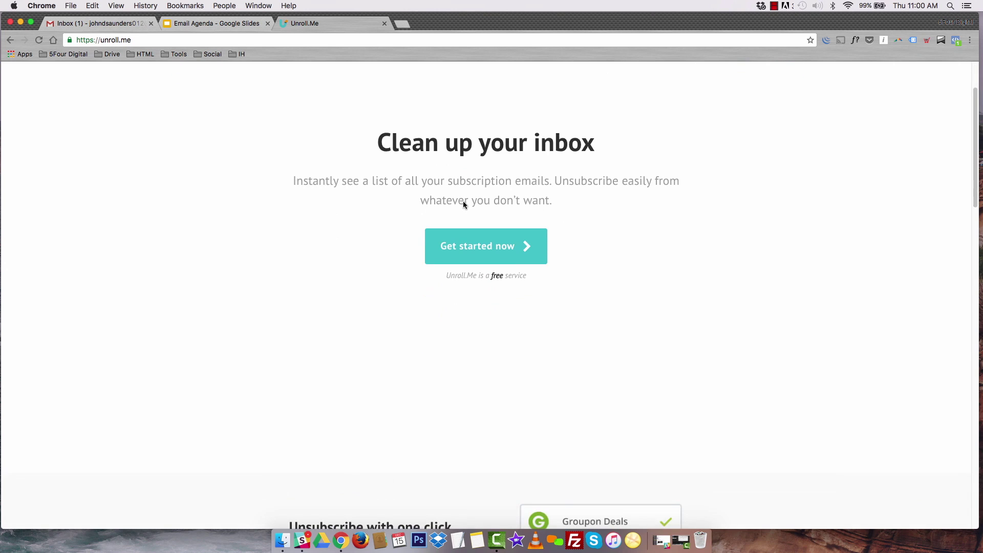
{"action": "scroll", "coordinate": [464, 204], "scroll_direction": "down", "scroll_amount": 4}
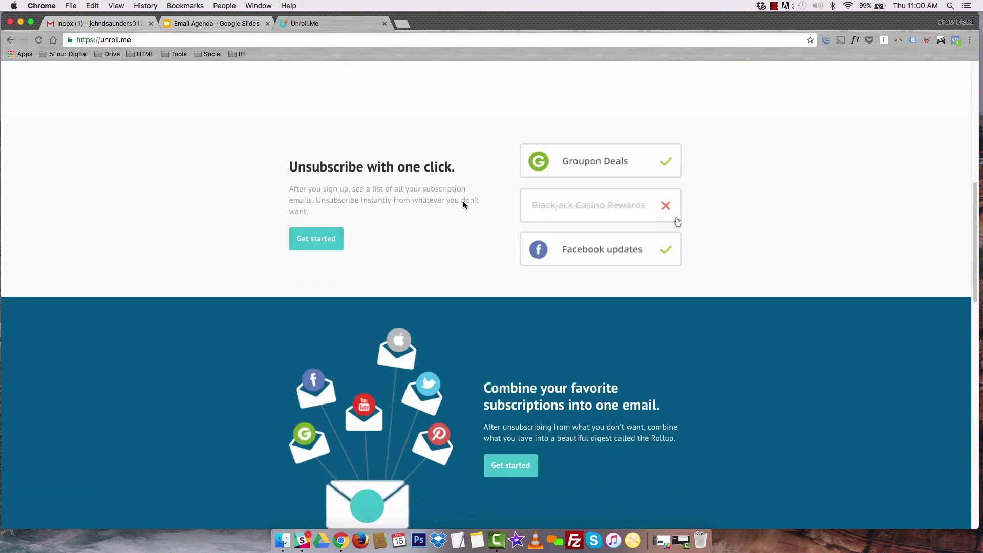
{"action": "scroll", "coordinate": [463, 205], "scroll_direction": "up", "scroll_amount": 10}
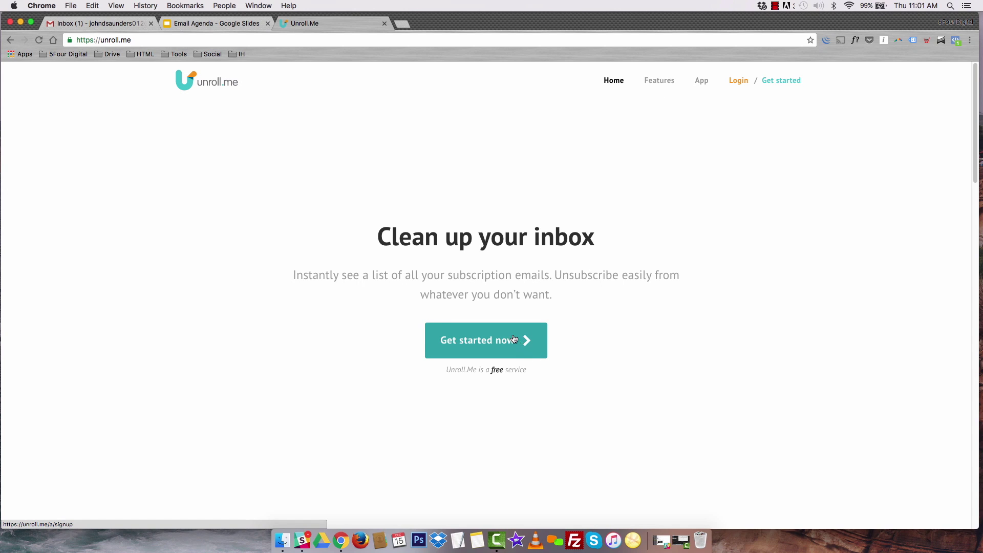
{"action": "scroll", "coordinate": [512, 338], "scroll_direction": "down", "scroll_amount": 1}
{"action": "scroll", "coordinate": [511, 337], "scroll_direction": "down", "scroll_amount": 15}
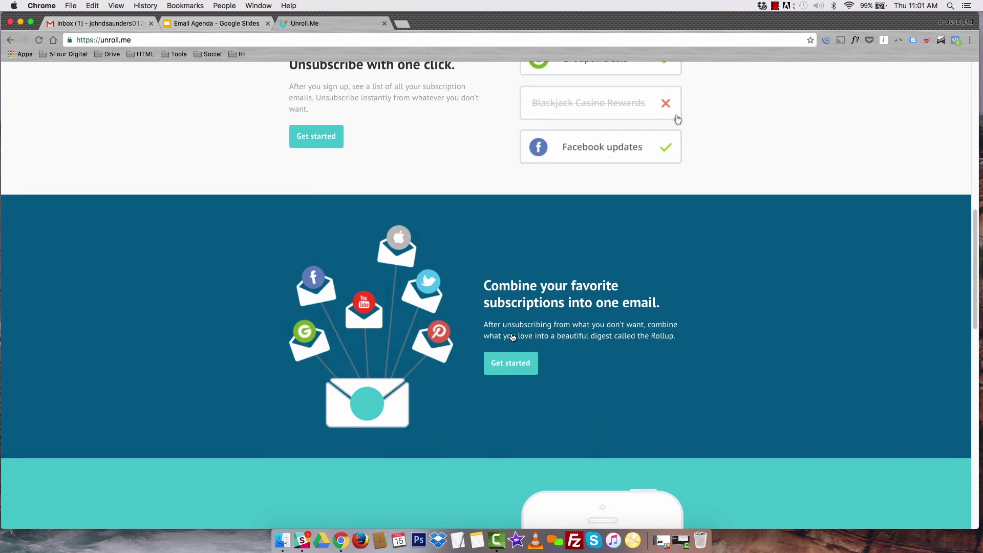
{"action": "scroll", "coordinate": [512, 337], "scroll_direction": "up", "scroll_amount": 15}
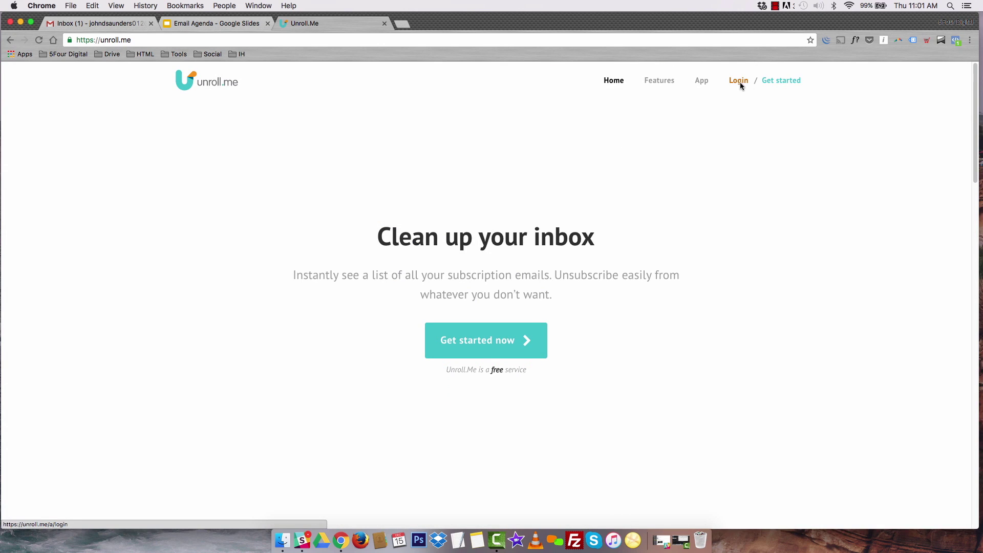
{"action": "left_click", "coordinate": [739, 82]}
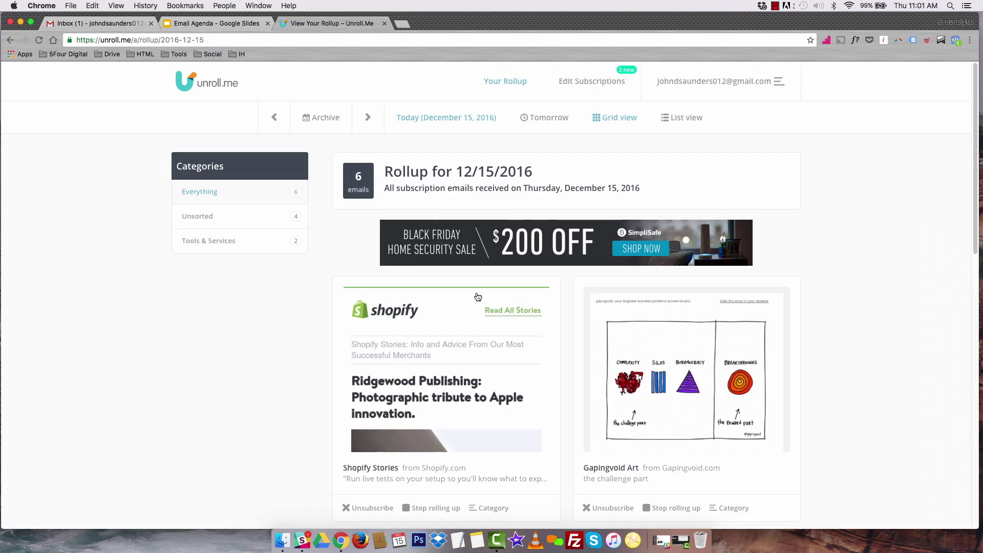
{"action": "left_click", "coordinate": [134, 27]}
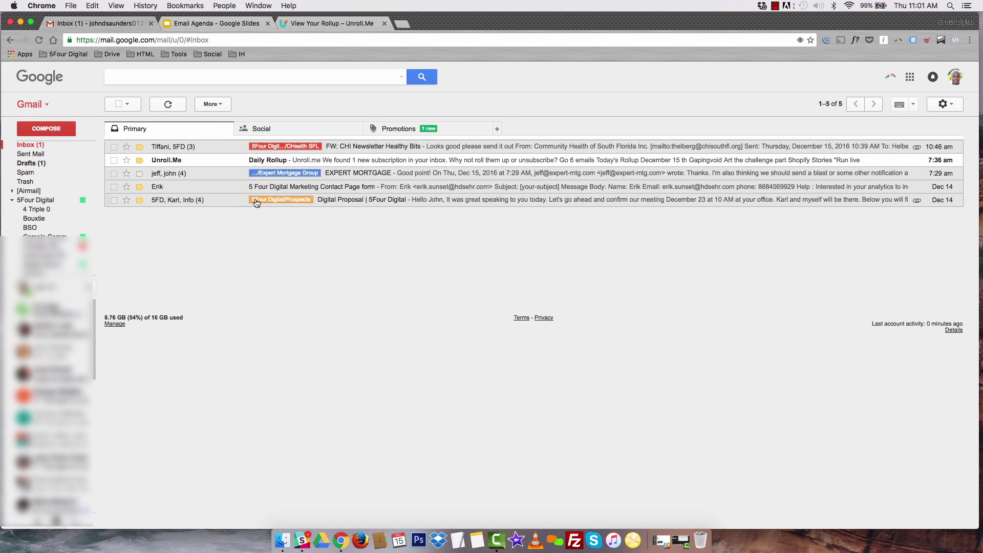
Read through the Unroll.Me Daily Rollup email, then go back to the inbox list.
{"action": "left_click", "coordinate": [264, 161]}
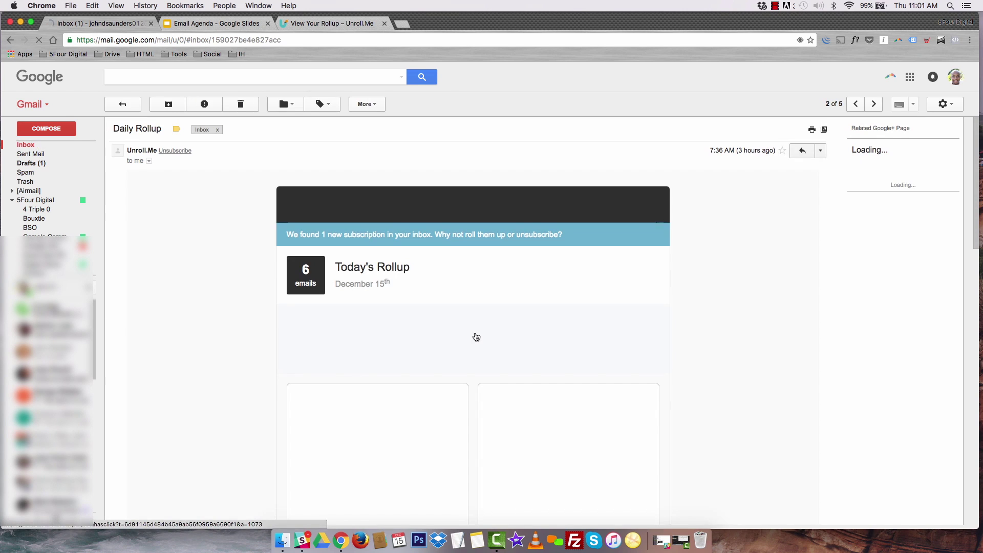
{"action": "scroll", "coordinate": [760, 379], "scroll_direction": "down", "scroll_amount": 5}
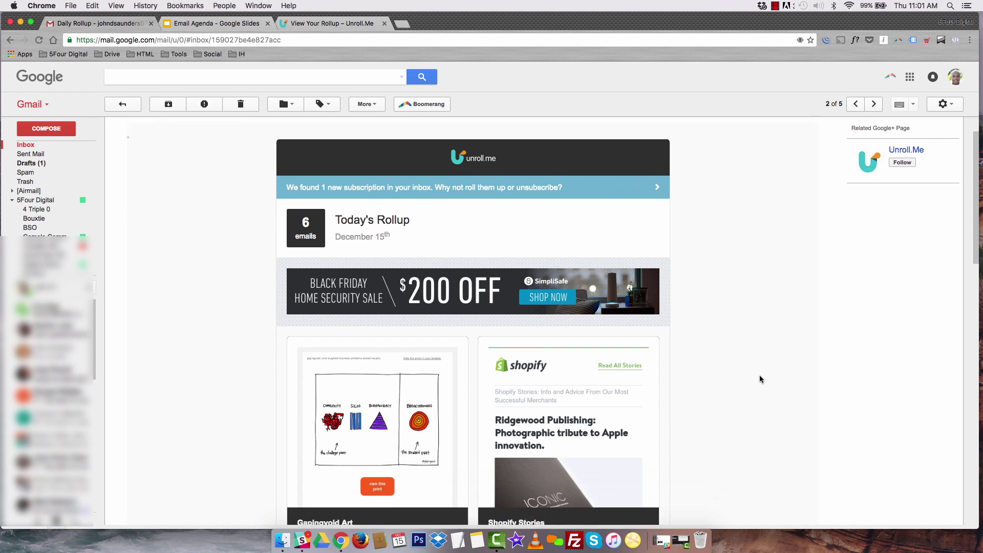
{"action": "scroll", "coordinate": [759, 375], "scroll_direction": "down", "scroll_amount": 7}
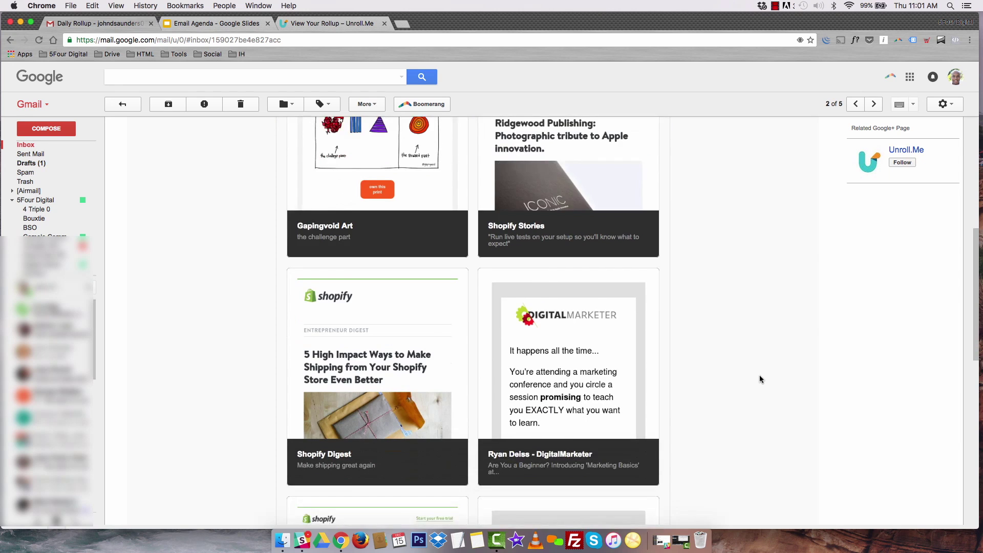
{"action": "scroll", "coordinate": [760, 374], "scroll_direction": "down", "scroll_amount": 1}
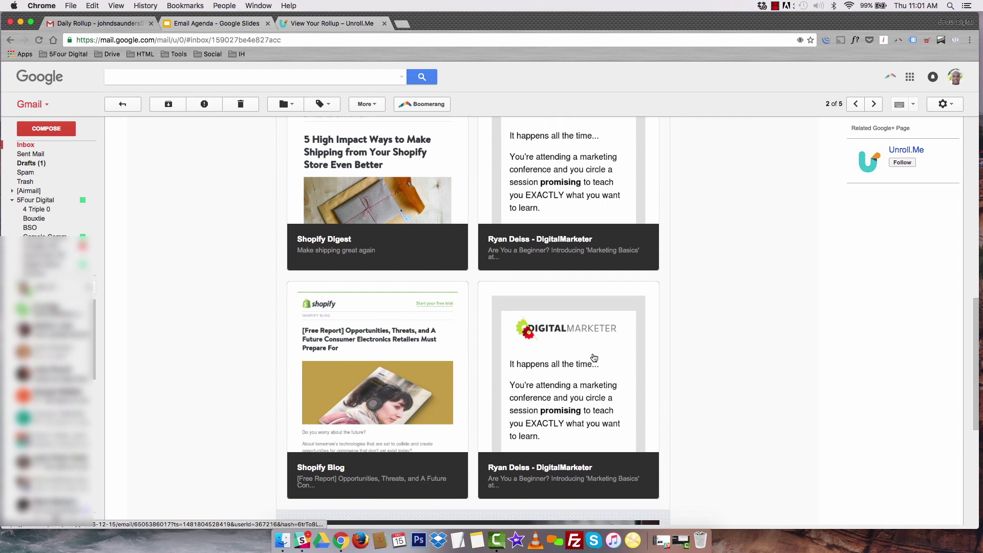
{"action": "scroll", "coordinate": [402, 335], "scroll_direction": "down", "scroll_amount": 5}
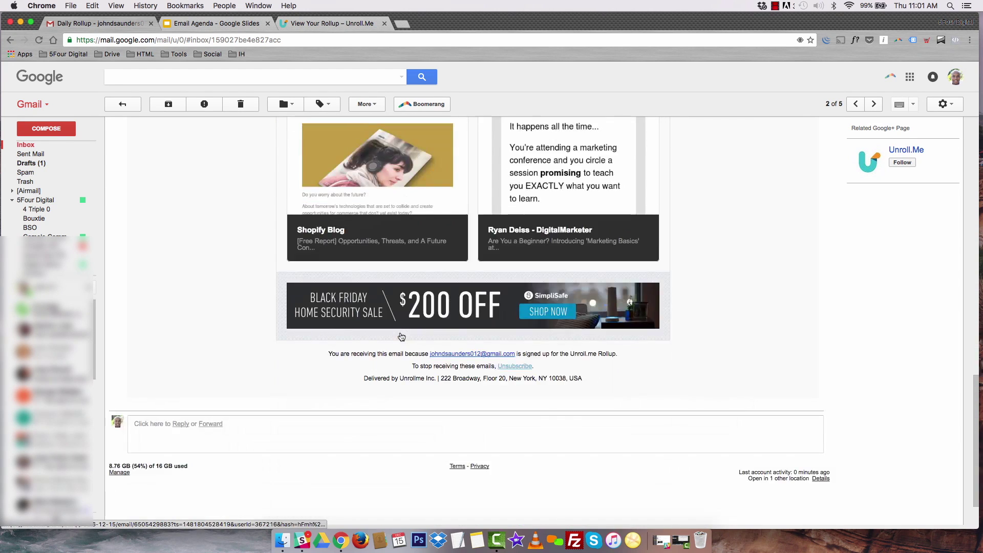
{"action": "scroll", "coordinate": [401, 335], "scroll_direction": "up", "scroll_amount": 8}
{"action": "scroll", "coordinate": [402, 335], "scroll_direction": "up", "scroll_amount": 6}
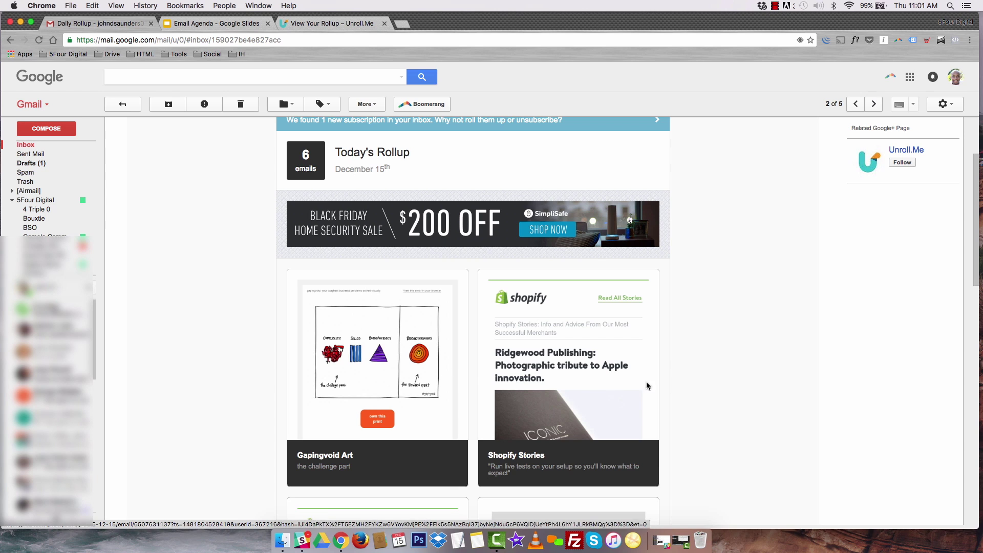
{"action": "scroll", "coordinate": [691, 383], "scroll_direction": "up", "scroll_amount": 3}
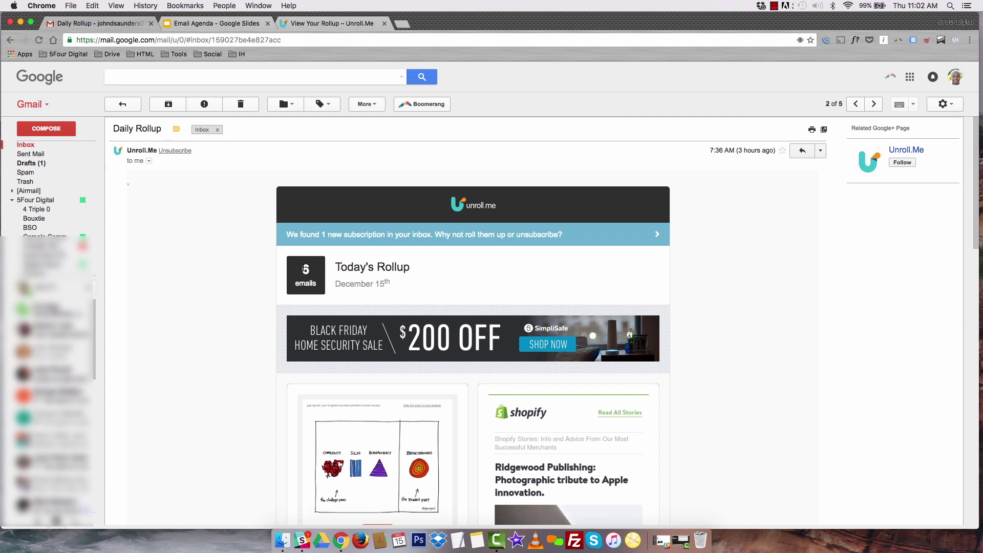
{"action": "scroll", "coordinate": [734, 352], "scroll_direction": "down", "scroll_amount": 10}
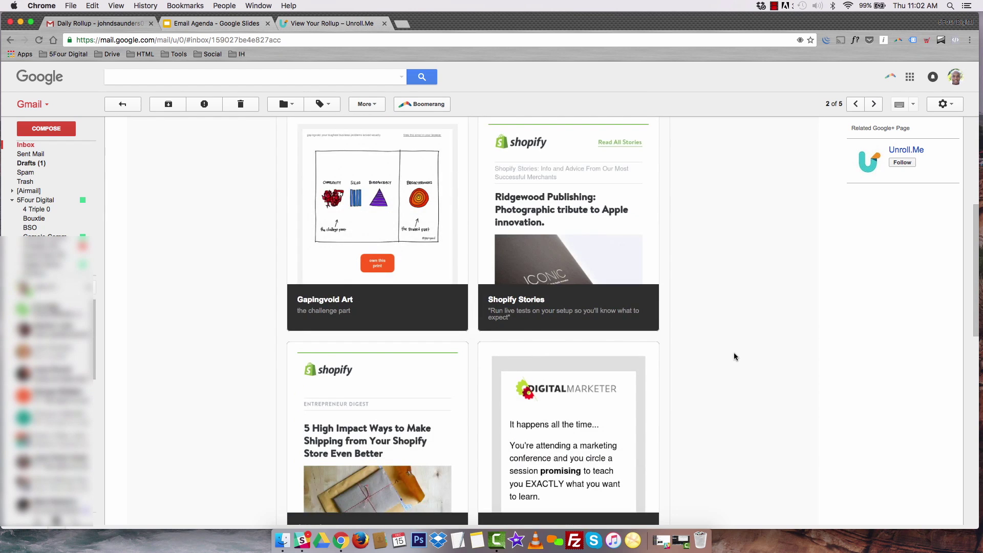
{"action": "scroll", "coordinate": [734, 353], "scroll_direction": "down", "scroll_amount": 8}
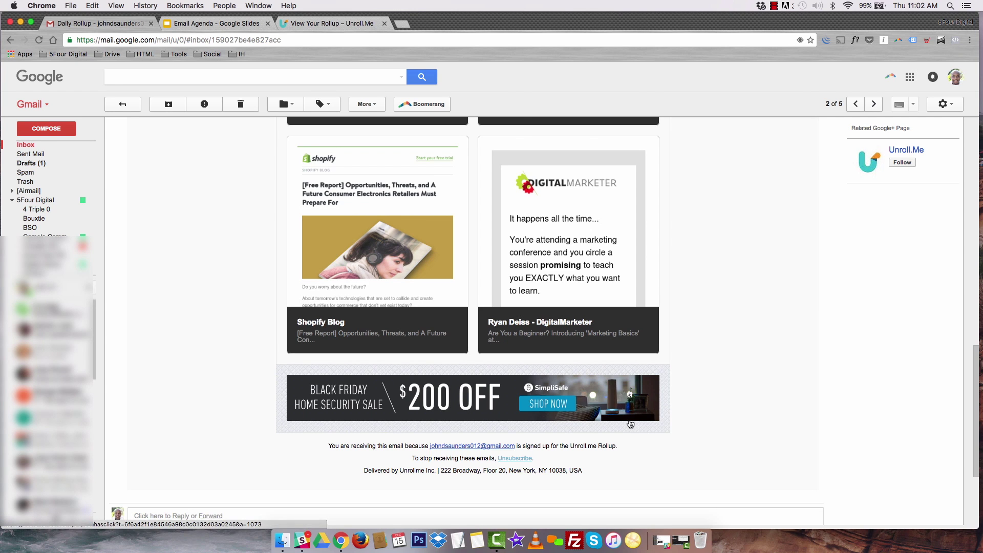
{"action": "scroll", "coordinate": [512, 358], "scroll_direction": "up", "scroll_amount": 15}
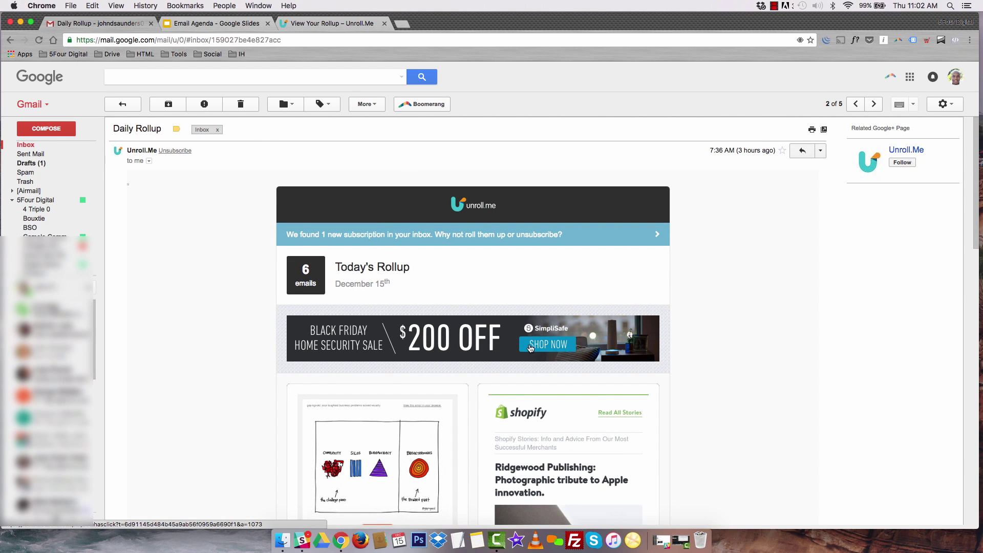
{"action": "scroll", "coordinate": [529, 348], "scroll_direction": "down", "scroll_amount": 20}
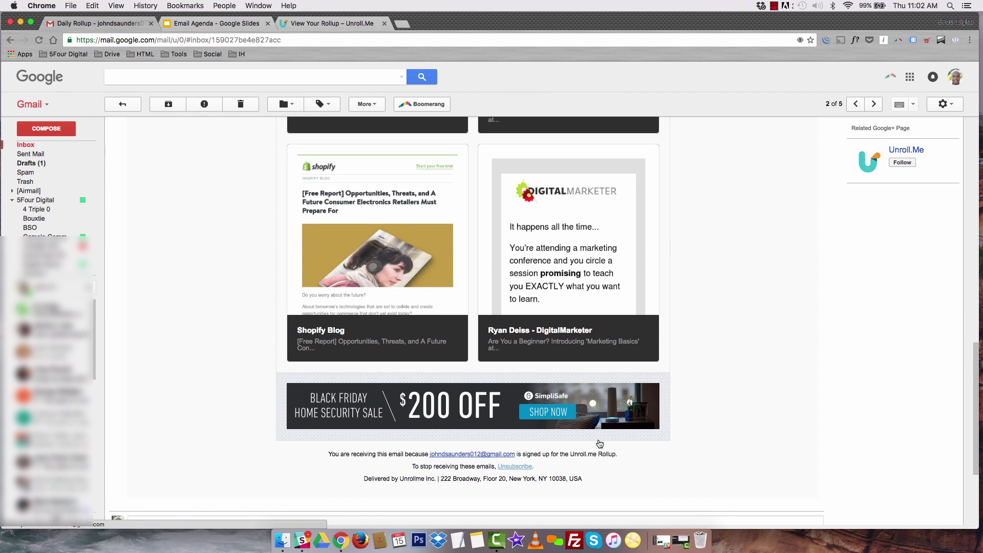
{"action": "scroll", "coordinate": [694, 405], "scroll_direction": "up", "scroll_amount": 10}
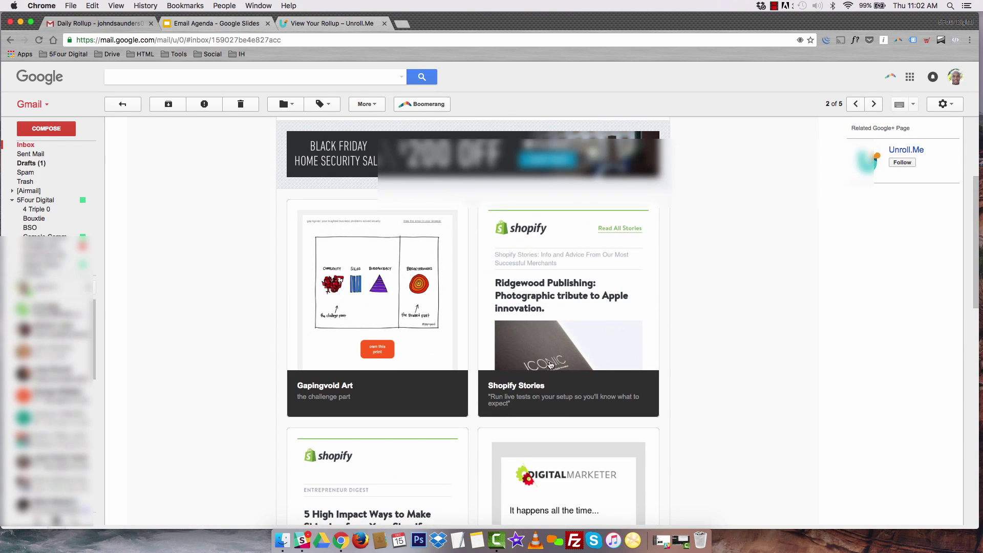
{"action": "left_click", "coordinate": [122, 104]}
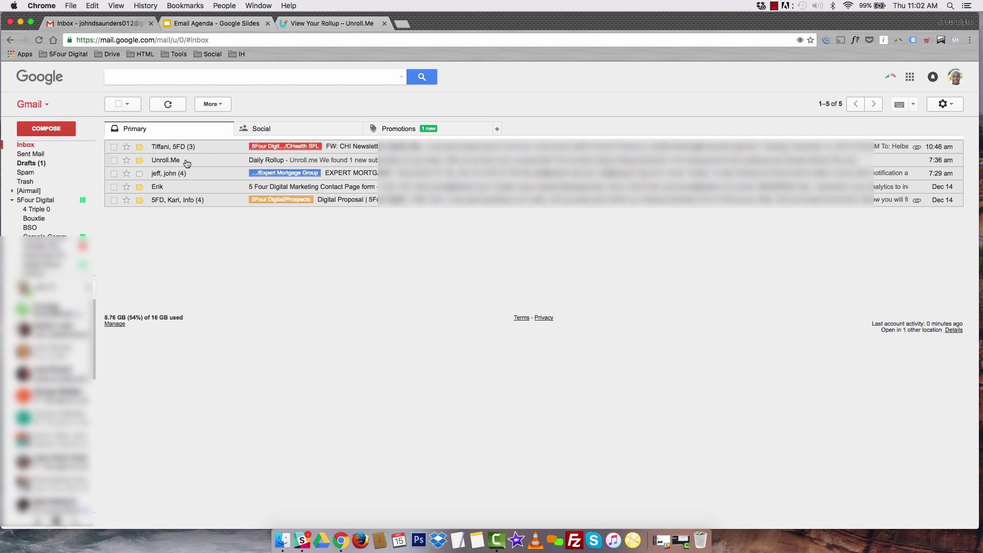
In Edit Subscriptions, add Die Epic's Holiday Cheer Tactical Team and The Palms Hotel & Spa to the rollup.
{"action": "left_click", "coordinate": [295, 23]}
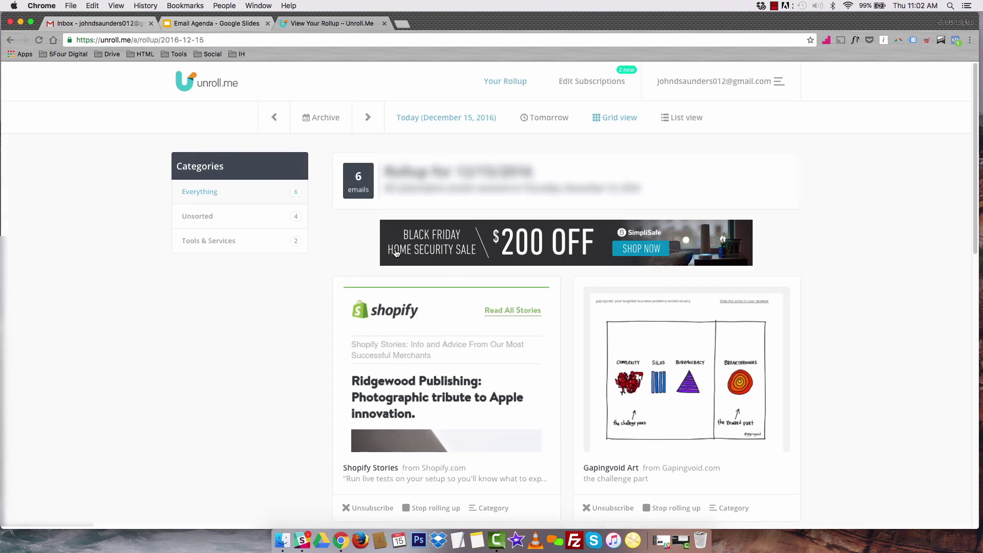
{"action": "scroll", "coordinate": [605, 389], "scroll_direction": "down", "scroll_amount": 15}
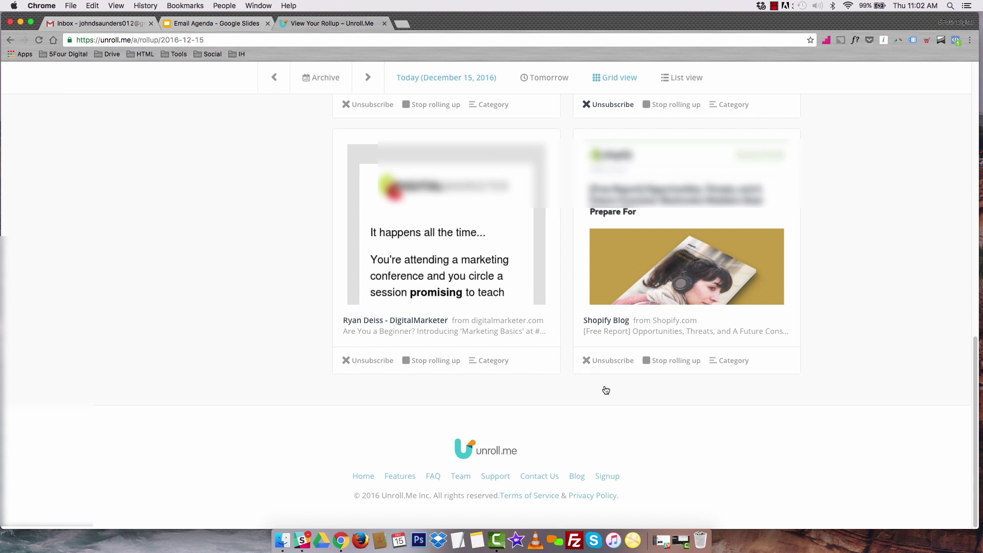
{"action": "scroll", "coordinate": [605, 390], "scroll_direction": "up", "scroll_amount": 15}
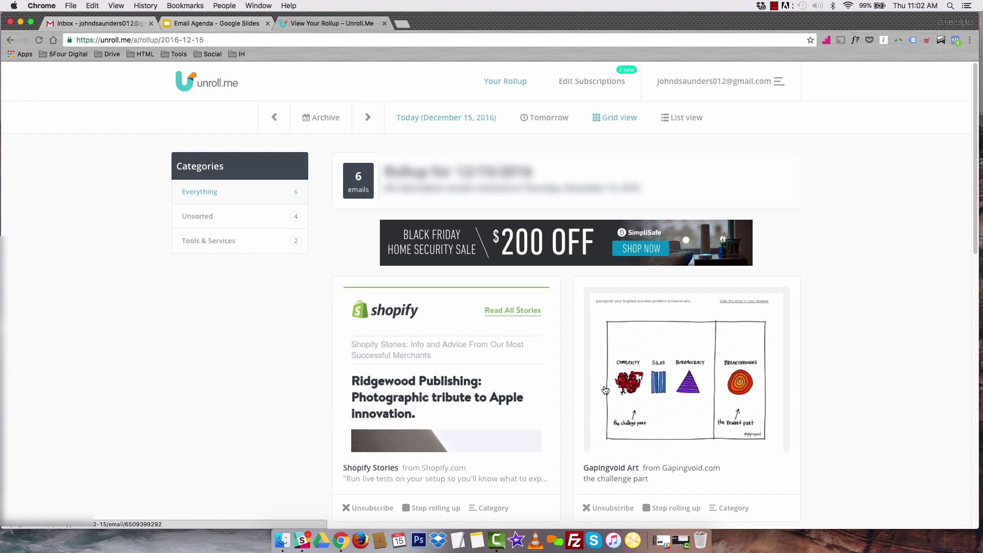
{"action": "left_click", "coordinate": [577, 87]}
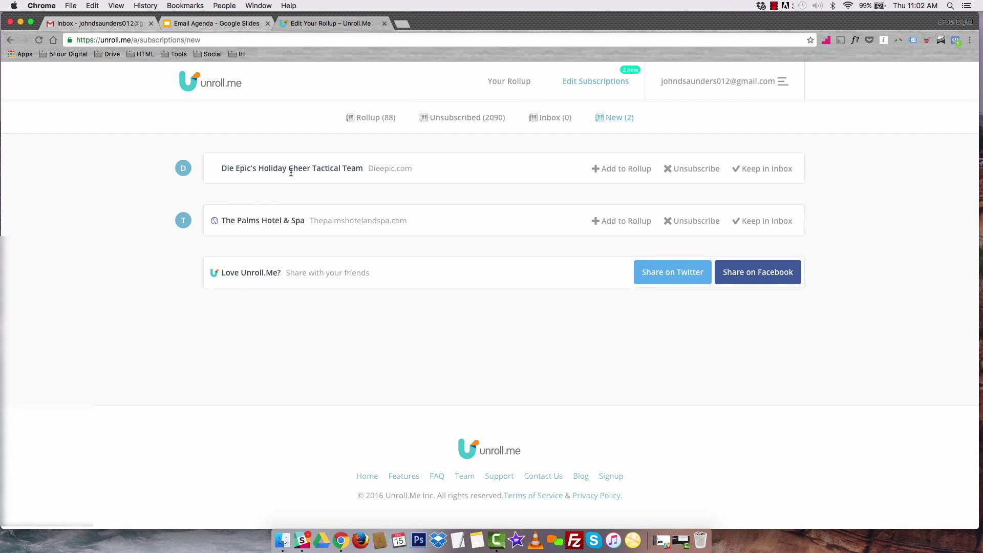
{"action": "left_click", "coordinate": [595, 168]}
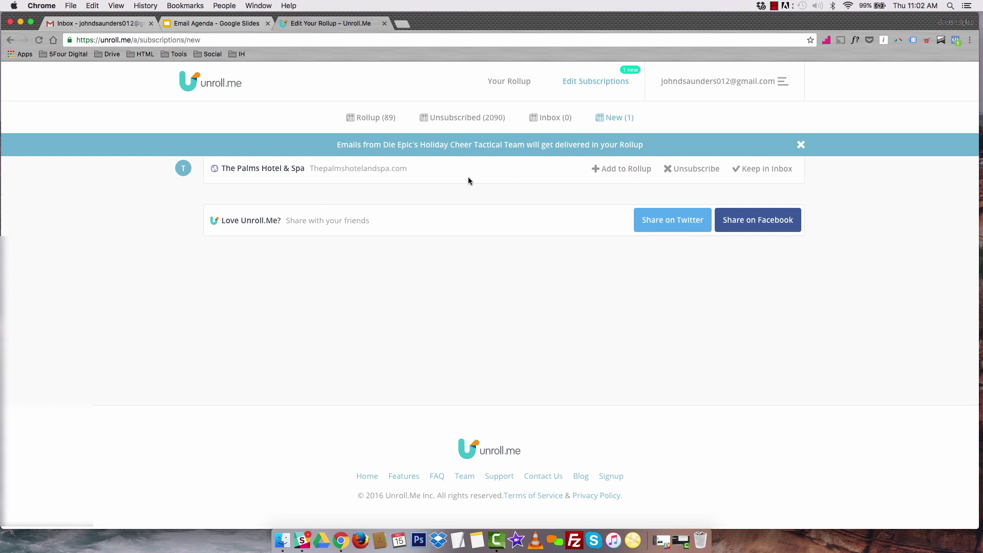
{"action": "left_click", "coordinate": [596, 169]}
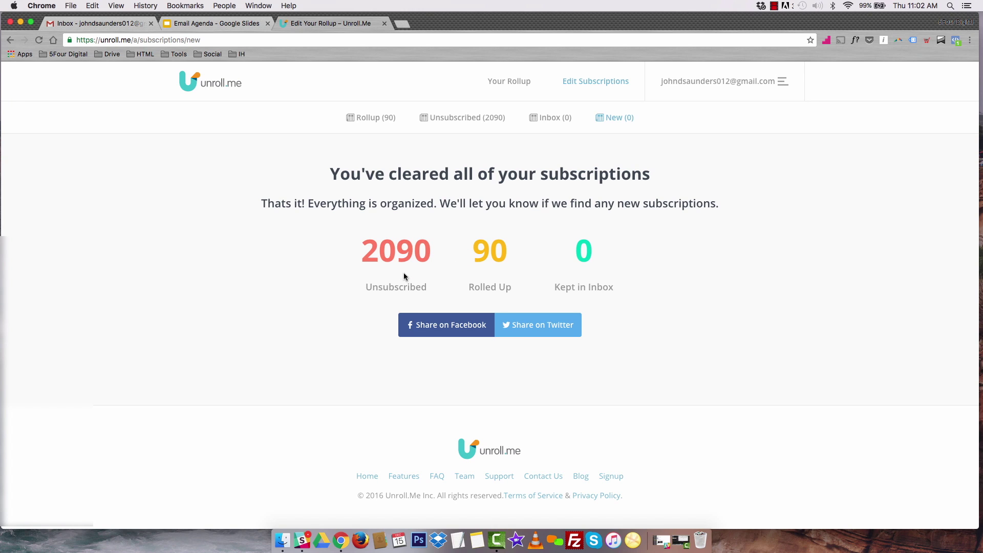
{"action": "left_click_drag", "start_coordinate": [362, 252], "coordinate": [435, 254]}
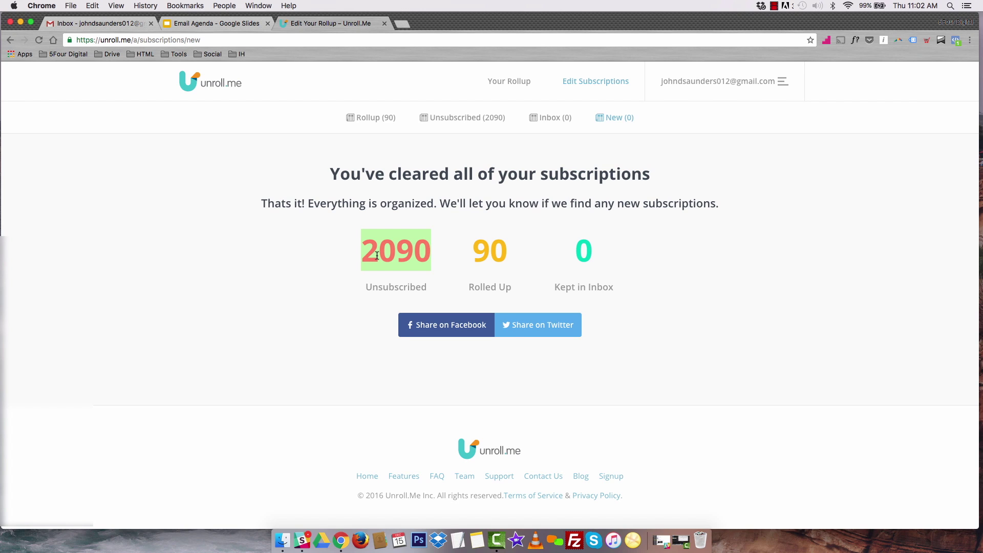
{"action": "left_click_drag", "start_coordinate": [472, 253], "coordinate": [507, 251]}
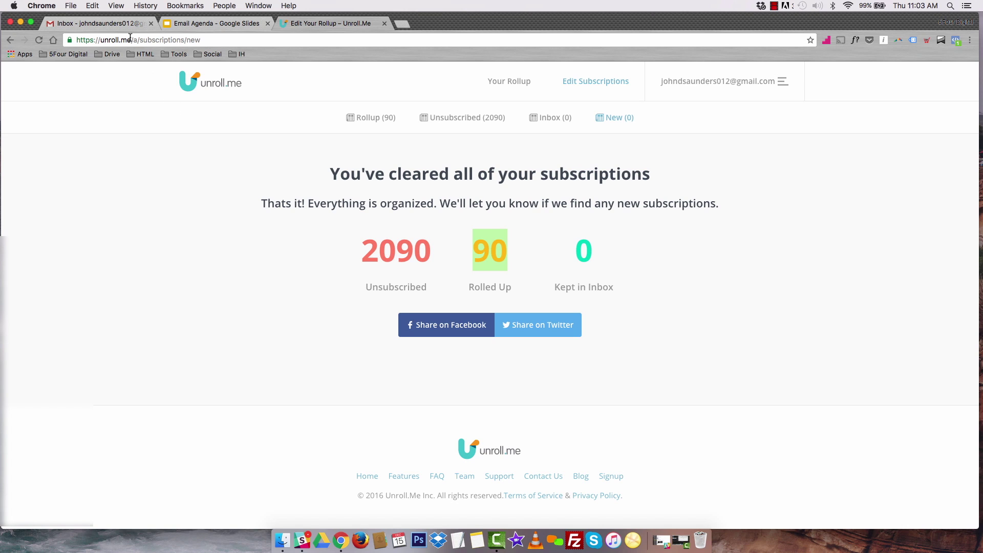
{"action": "left_click_drag", "start_coordinate": [131, 39], "coordinate": [55, 37]}
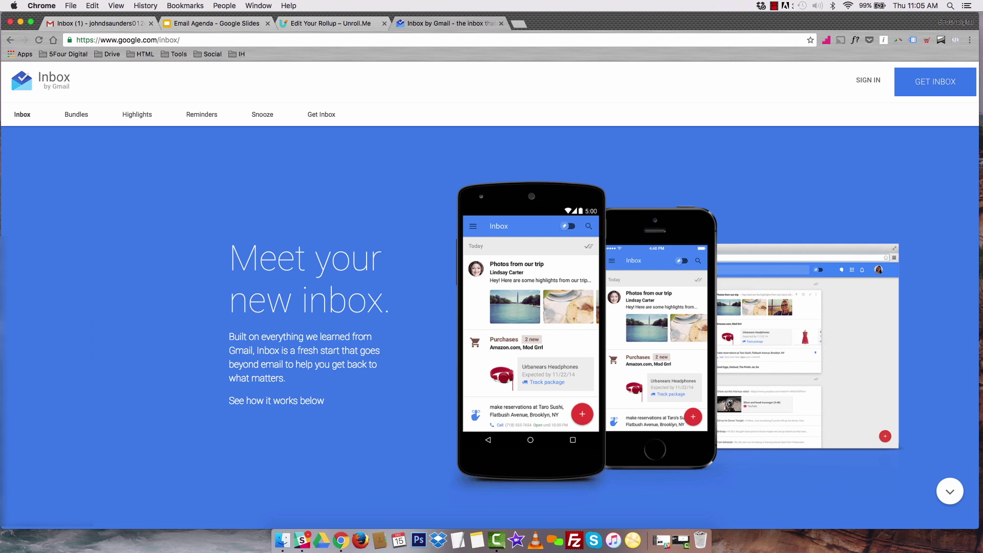
Compare the Gmail inbox with the Inbox by Gmail landing page.
{"action": "left_click", "coordinate": [124, 25]}
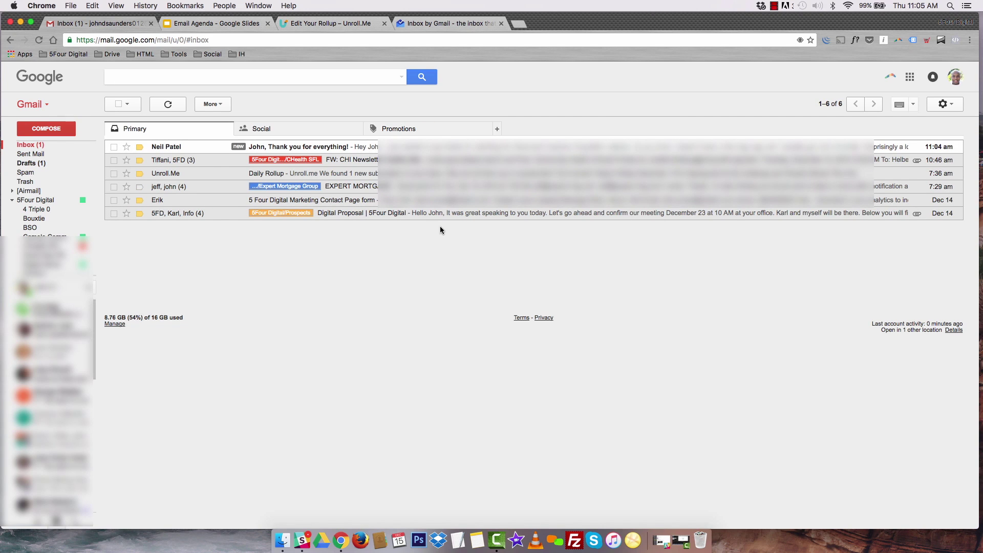
{"action": "left_click", "coordinate": [434, 26]}
{"action": "left_click", "coordinate": [103, 26]}
{"action": "left_click", "coordinate": [466, 25]}
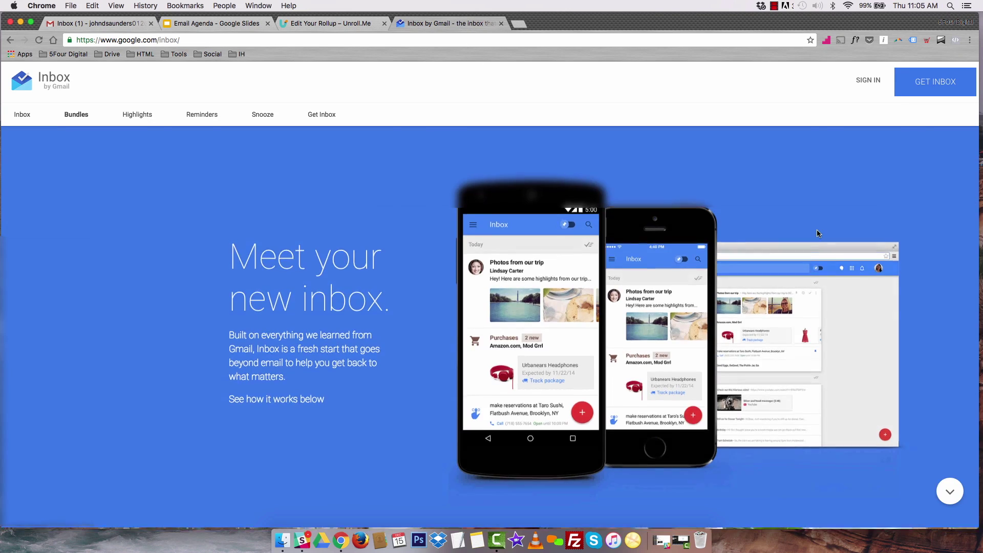
Scroll the Inbox by Gmail page to Bundles and view the Purchases bundle example.
{"action": "scroll", "coordinate": [816, 234], "scroll_direction": "down", "scroll_amount": 3}
{"action": "scroll", "coordinate": [720, 351], "scroll_direction": "up", "scroll_amount": 3}
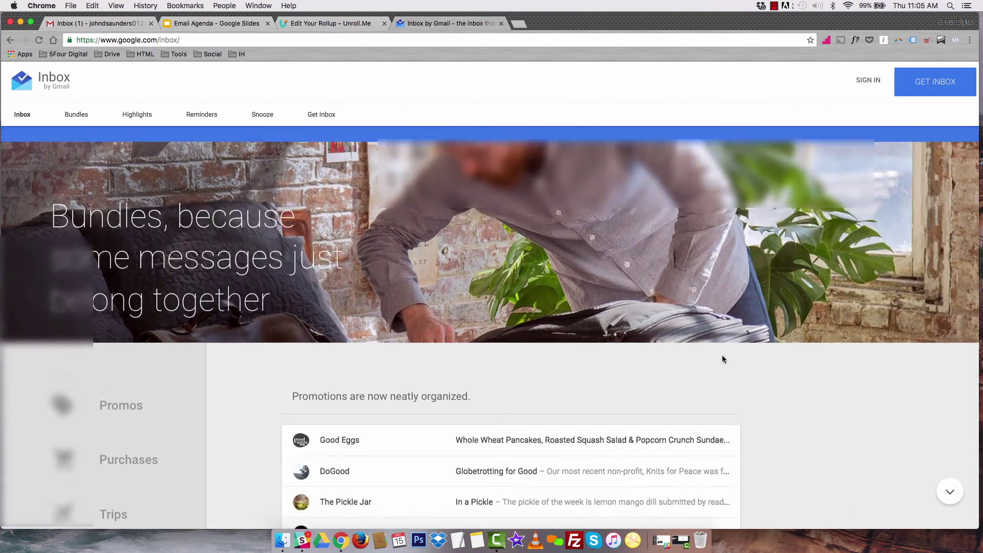
{"action": "scroll", "coordinate": [724, 358], "scroll_direction": "up", "scroll_amount": 3}
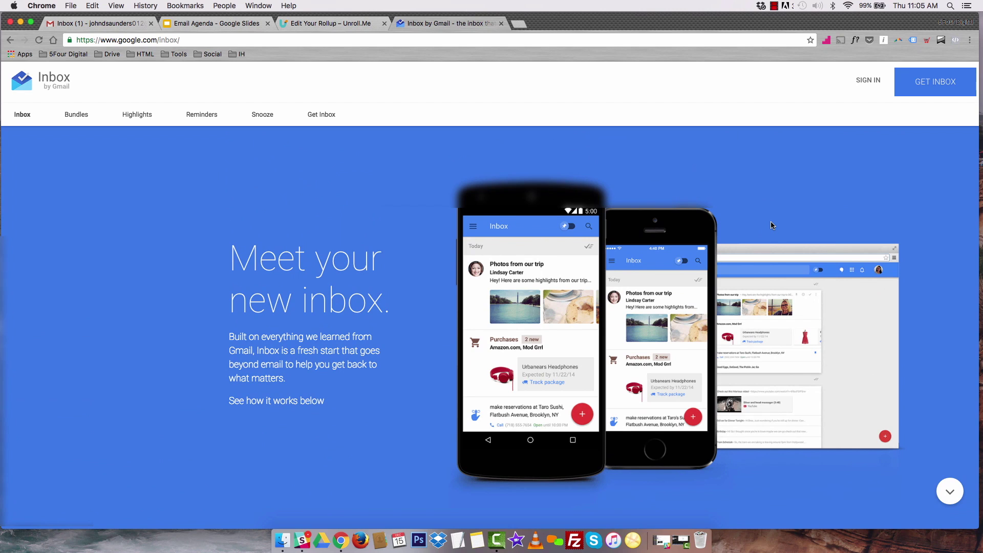
{"action": "scroll", "coordinate": [782, 215], "scroll_direction": "down", "scroll_amount": 3}
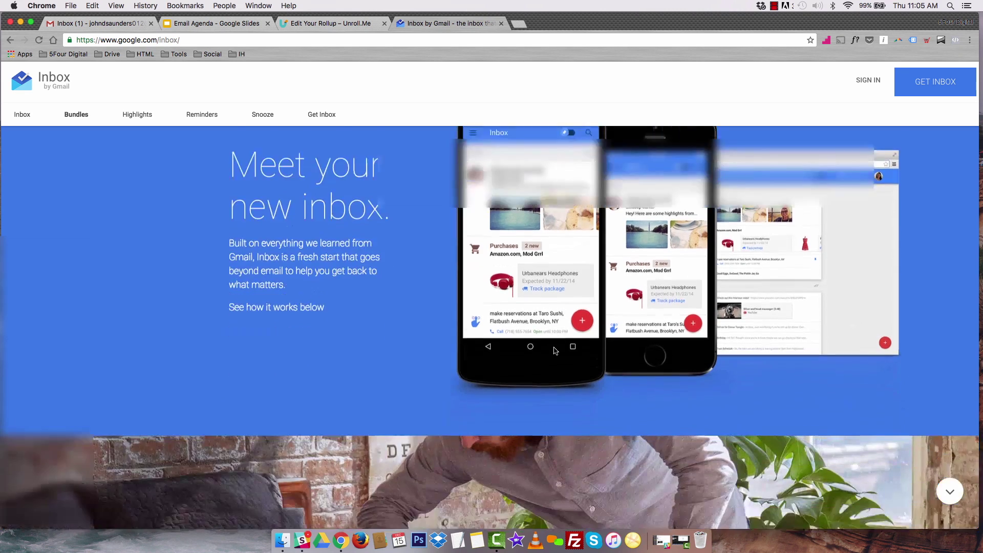
{"action": "scroll", "coordinate": [550, 324], "scroll_direction": "up", "scroll_amount": 3}
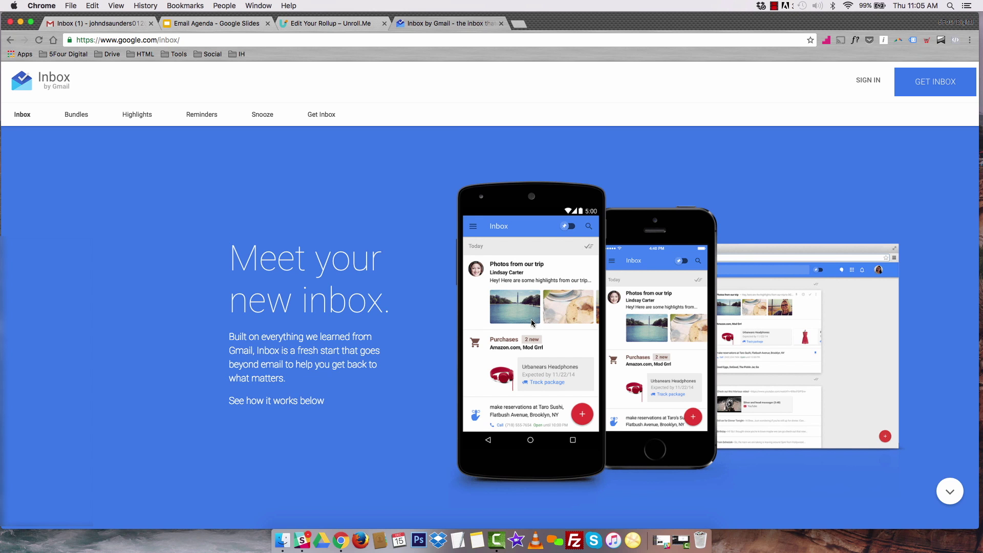
{"action": "scroll", "coordinate": [531, 323], "scroll_direction": "down", "scroll_amount": 2}
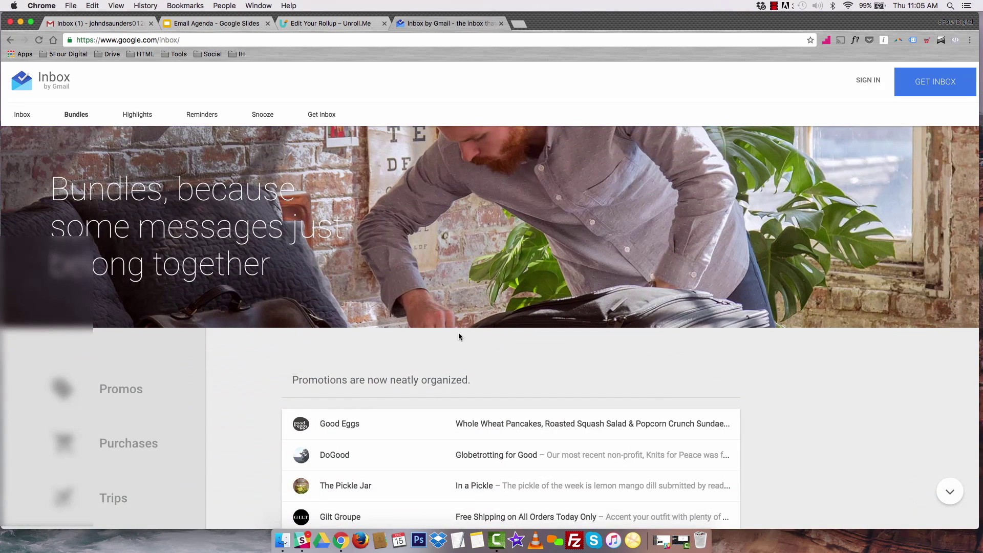
{"action": "scroll", "coordinate": [134, 436], "scroll_direction": "down", "scroll_amount": 2}
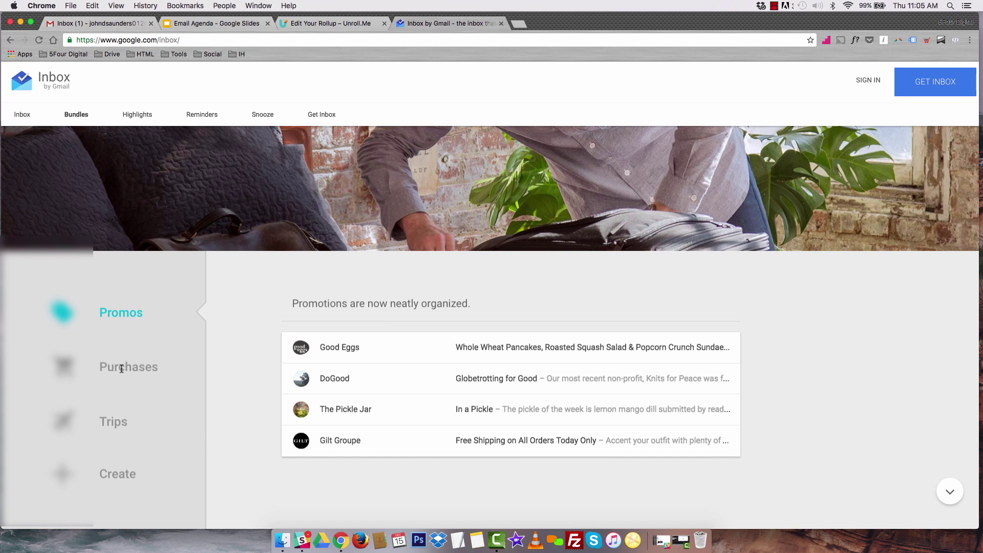
{"action": "left_click", "coordinate": [122, 369]}
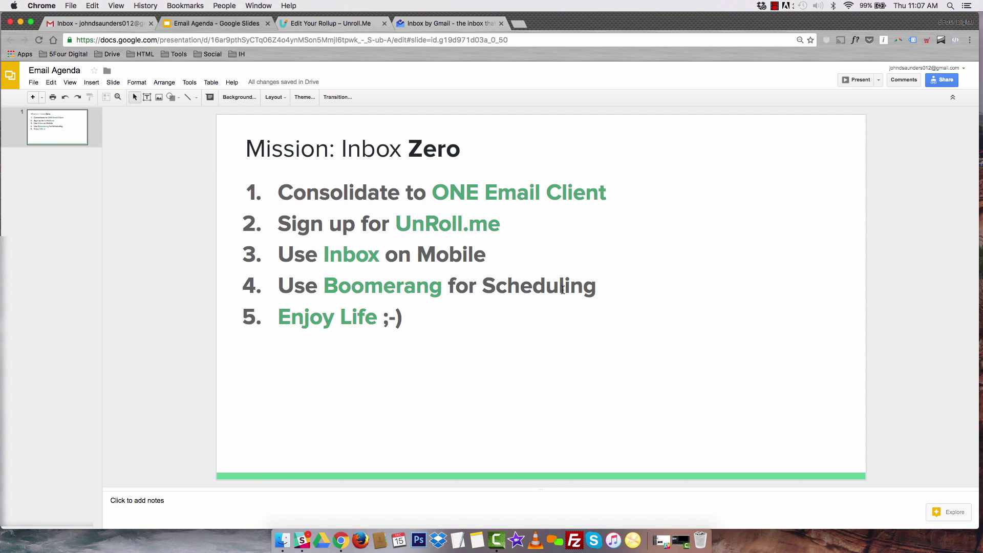
Leave the Email Agenda slide for the Gmail inbox and its five Primary conversations.
{"action": "left_click", "coordinate": [115, 23]}
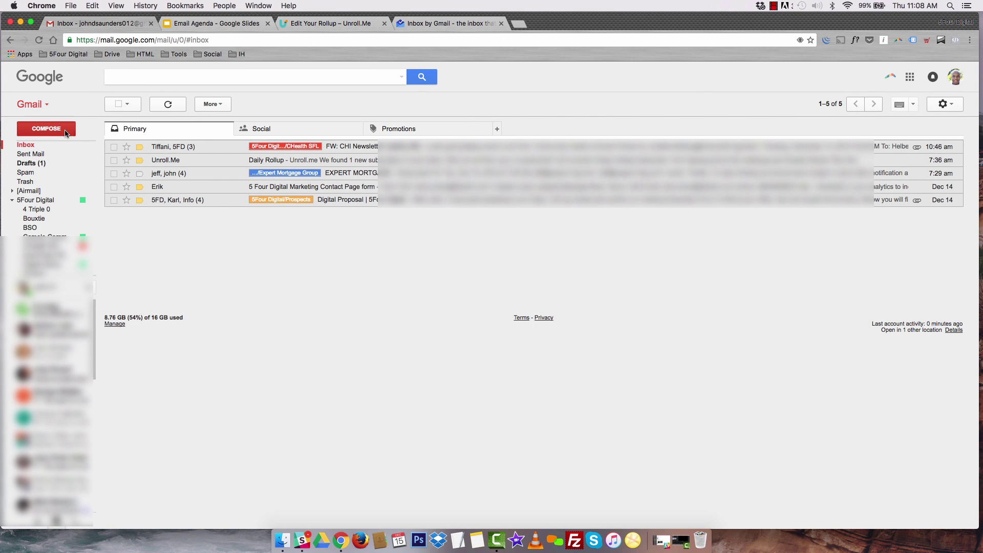
Compose a message to your own address with subject 'Email Test' and open Send Later options.
{"action": "left_click", "coordinate": [65, 132]}
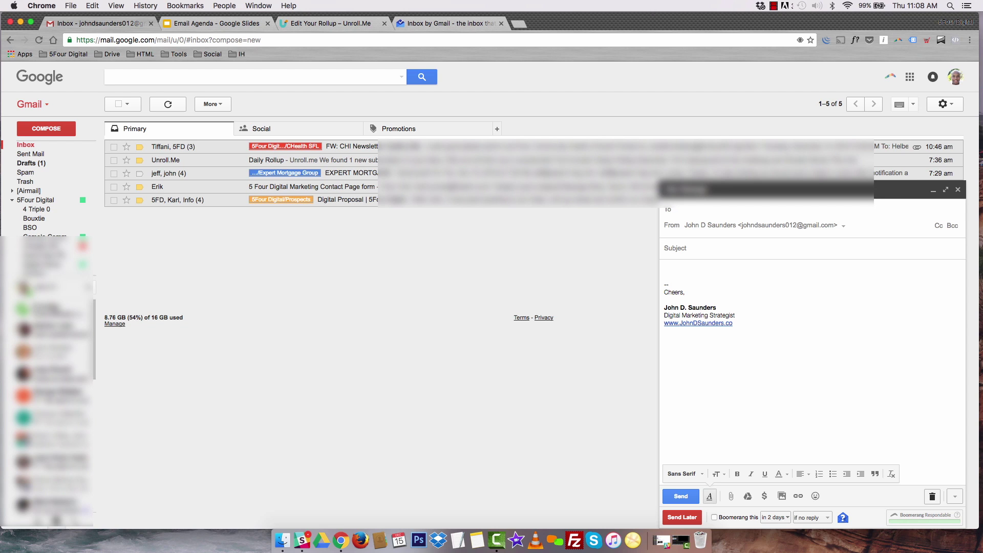
{"action": "type", "text": "johnds"}
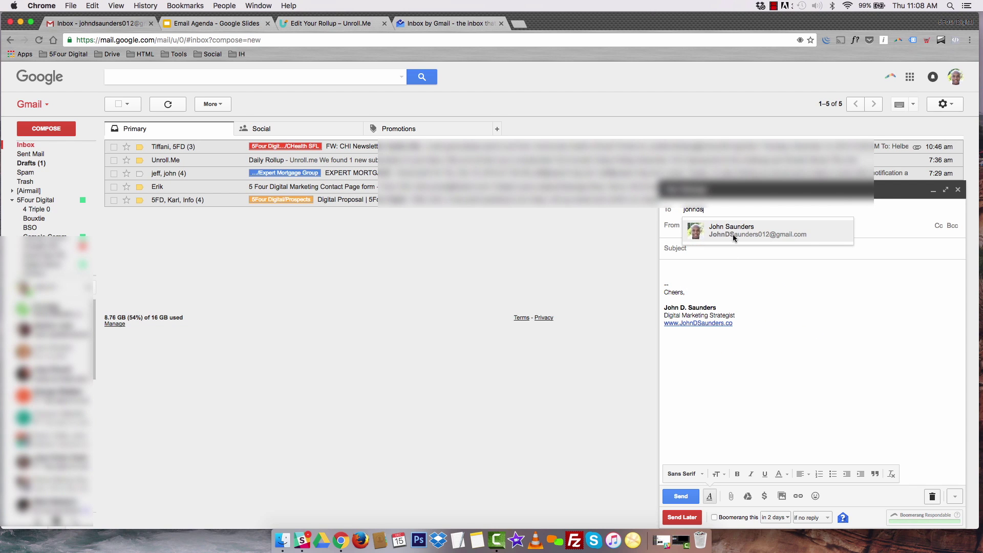
{"action": "left_click", "coordinate": [733, 235]}
{"action": "type", "text": "Email Test"}
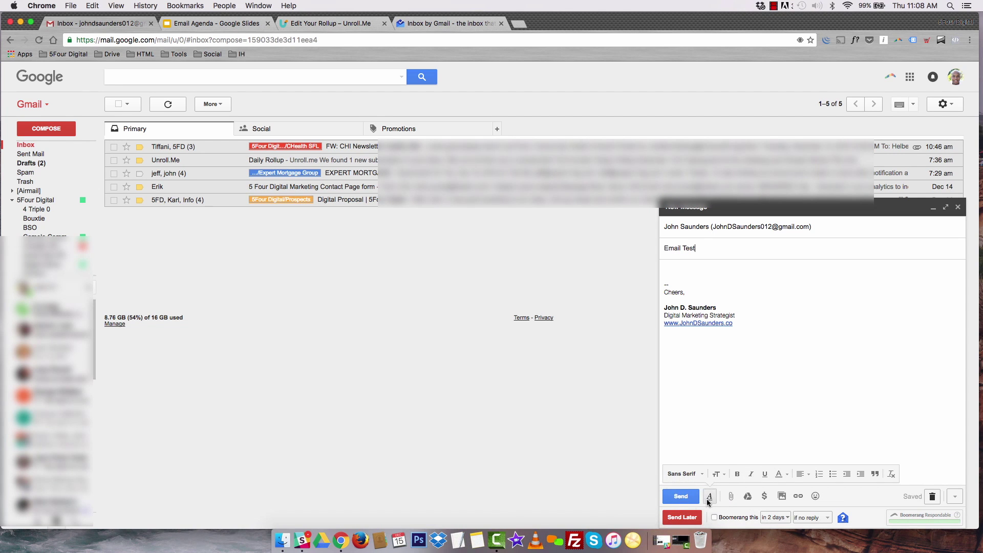
{"action": "left_click", "coordinate": [691, 517]}
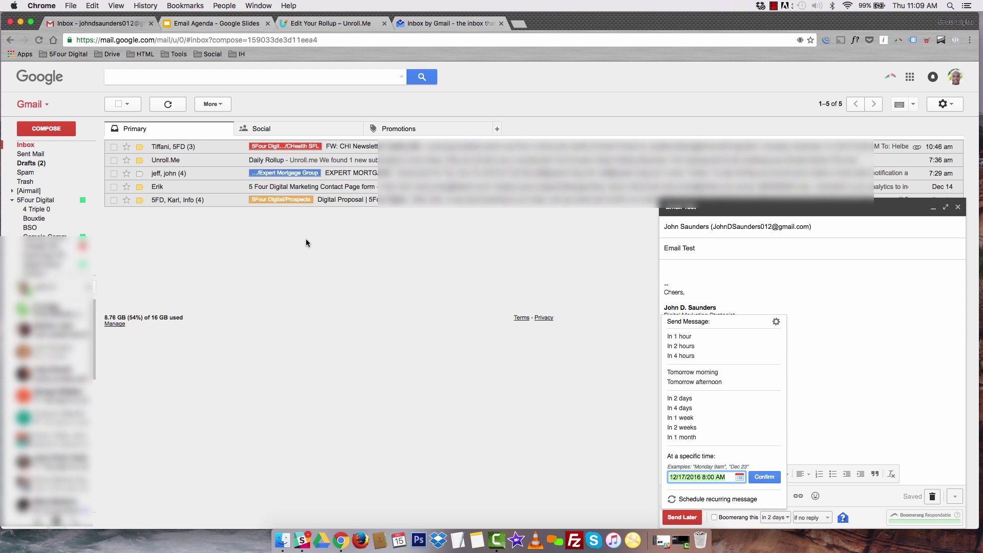
{"action": "left_click", "coordinate": [201, 24]}
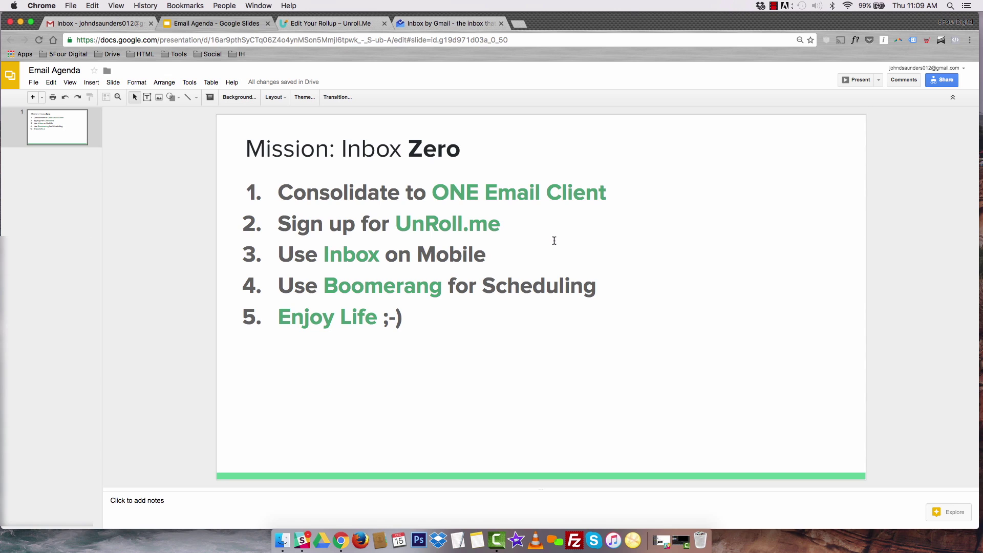